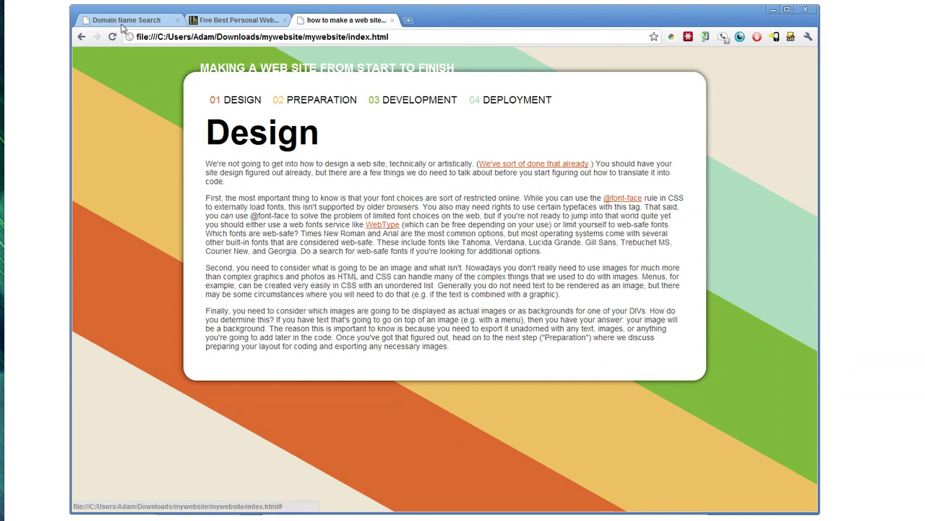
Switch to the Lifehacker 'Five Best Personal Web Hosts' article tab.
click(215, 24)
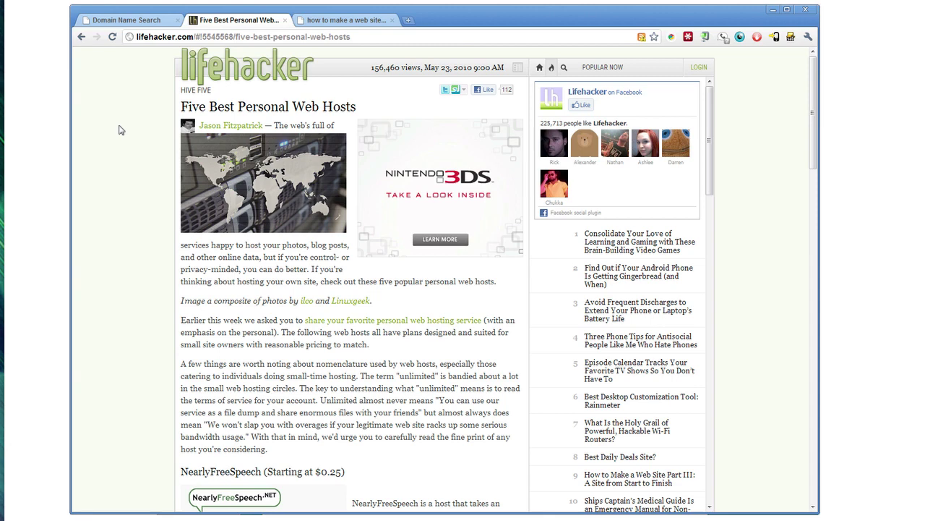
Scroll down the Lifehacker article to reach the Dreamhost entry.
scroll(120, 130, down, 3)
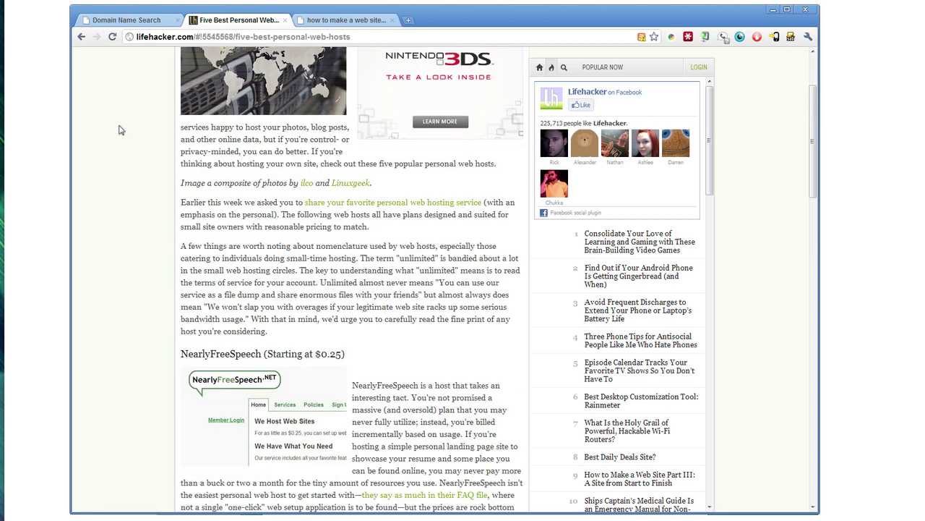
scroll(121, 131, down, 6)
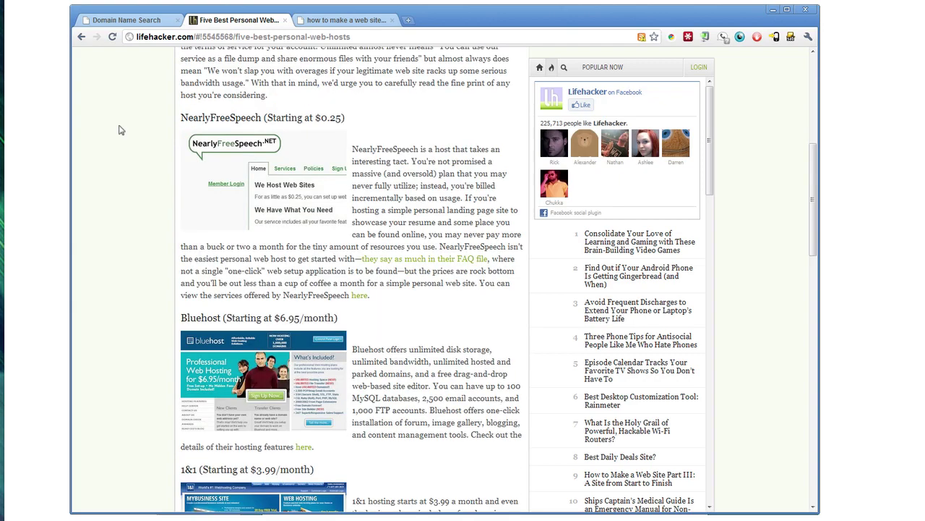
scroll(121, 131, down, 3)
scroll(121, 130, down, 3)
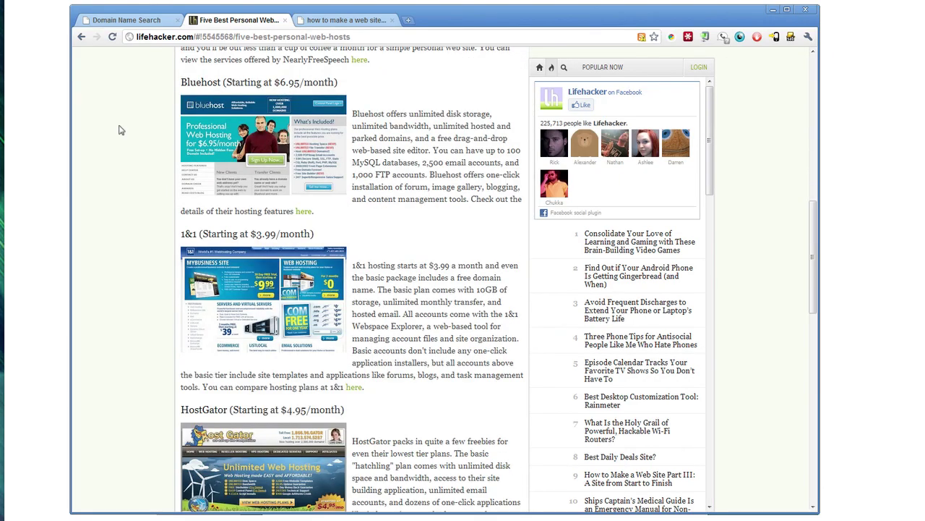
scroll(121, 130, down, 3)
scroll(121, 130, down, 3)
scroll(120, 130, down, 3)
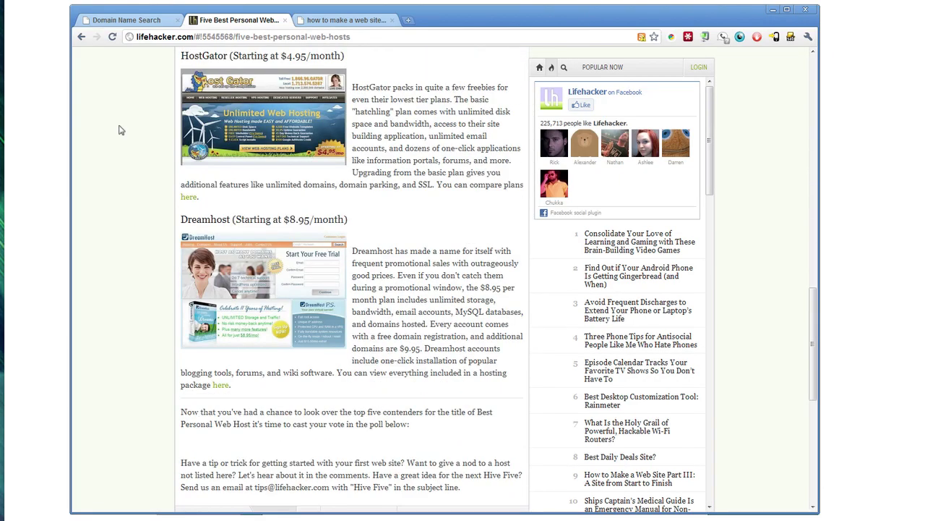
click(201, 226)
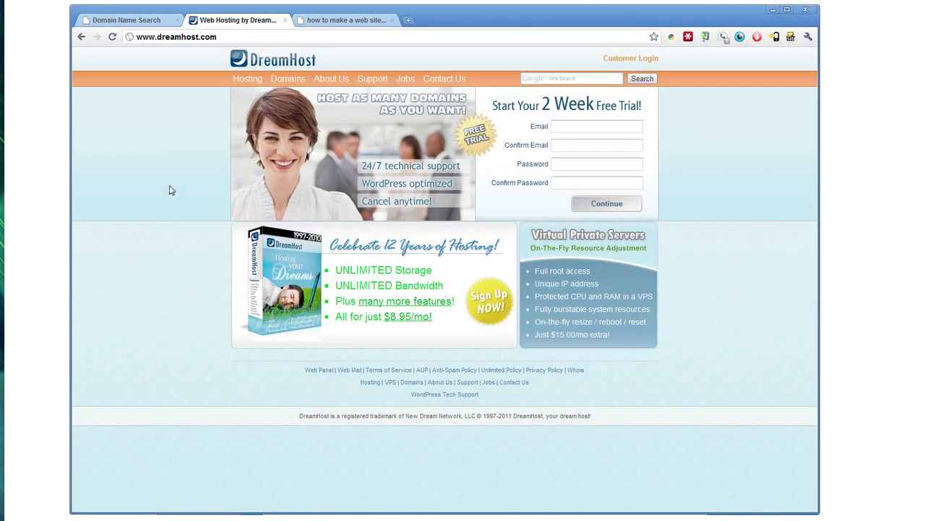
Load namecheap.com in a new browser tab.
key(ctrl+t)
text(namecheap.co)
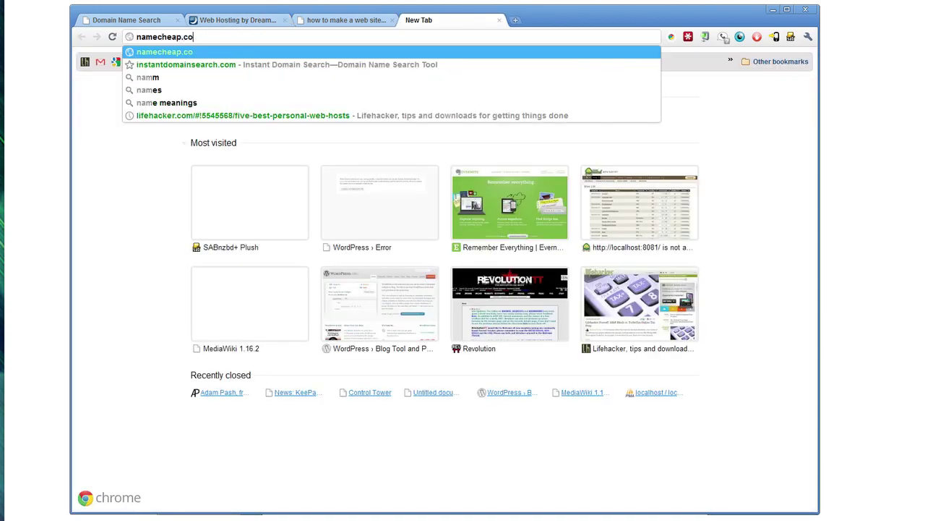
text(m)
key(Return)
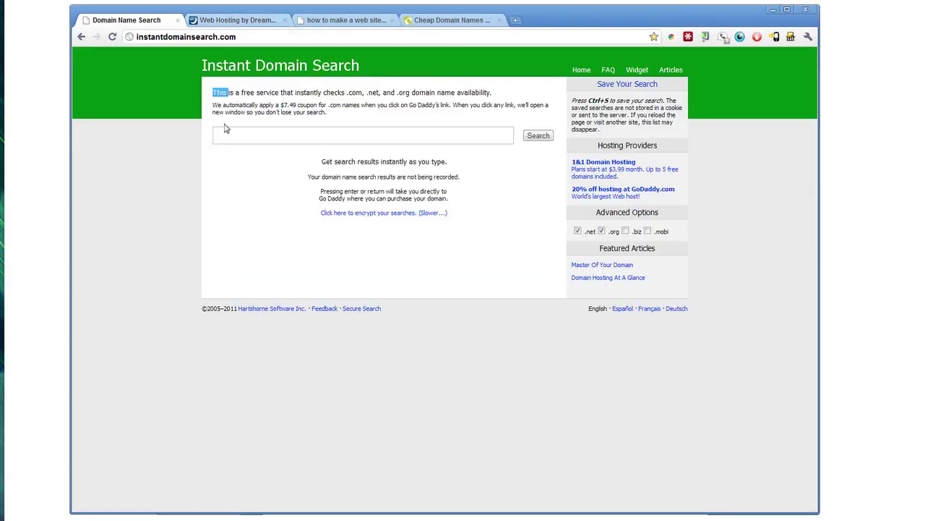
Search domain availability for a personal name, then erase it.
click(226, 133)
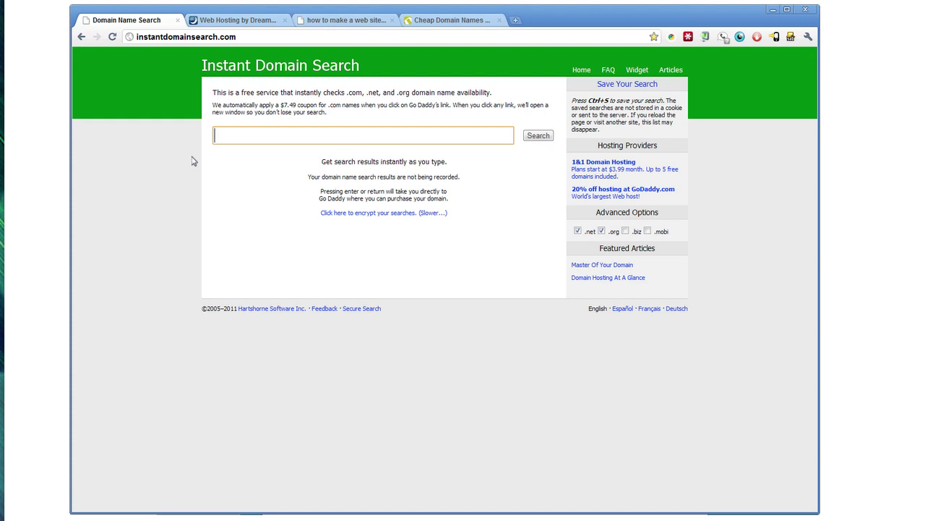
text(adampash)
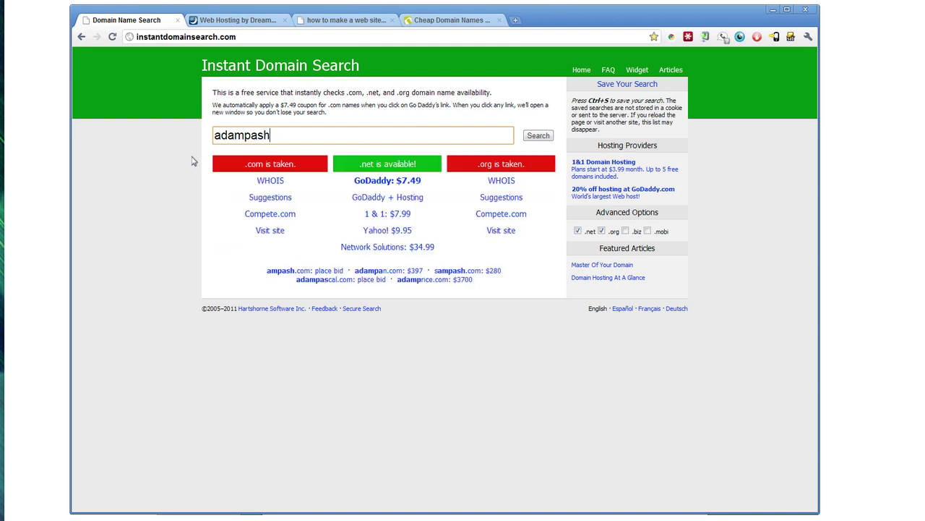
key(BackSpace)
key(BackSpace)
key(BackSpace)
key(BackSpace)
key(BackSpace)
key(BackSpace)
key(BackSpace)
key(BackSpace)
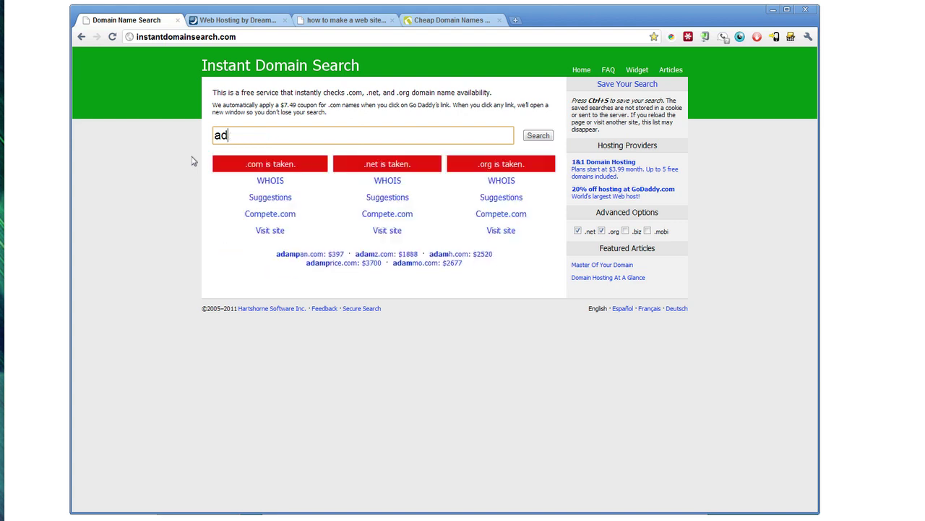
Check availability of lifehacker, then clear the domain search box.
text(life)
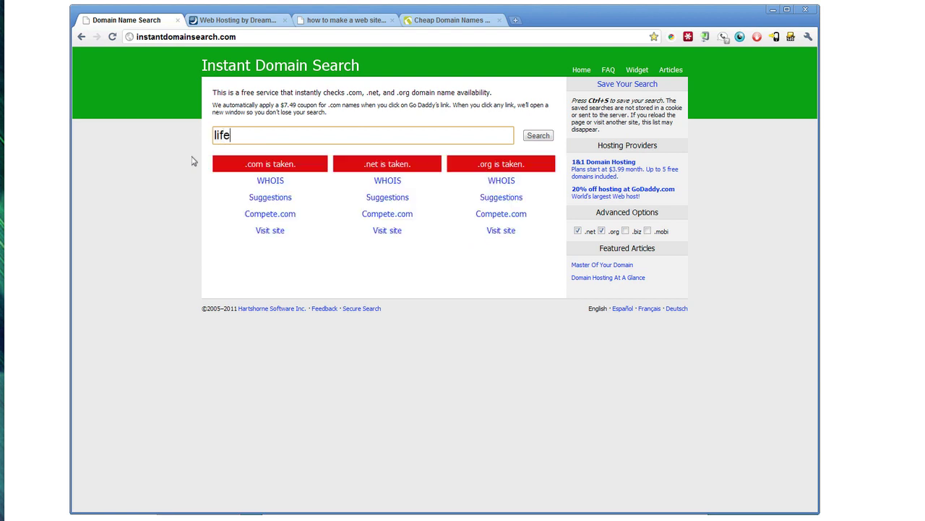
text(hacker)
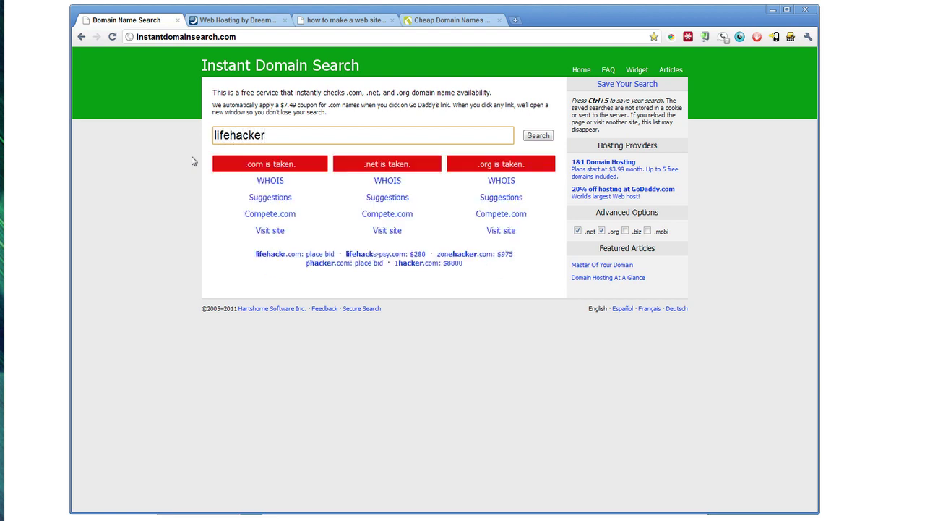
key(ctrl+a)
key(BackSpace)
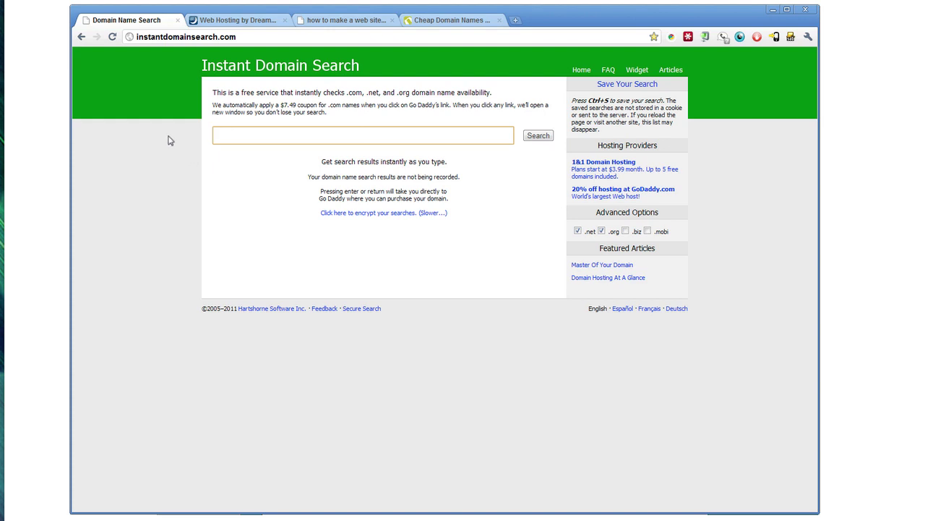
click(170, 140)
click(235, 133)
click(170, 140)
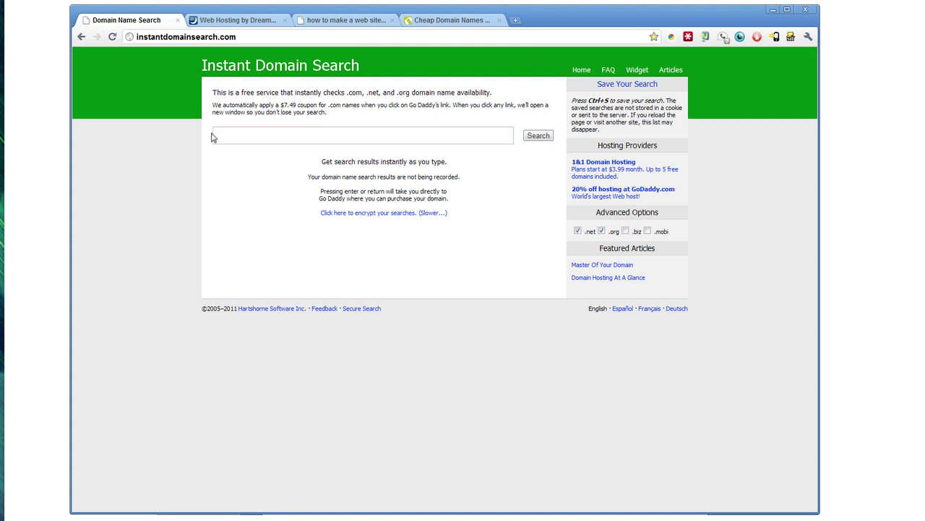
Return to the DreamHost homepage tab.
click(235, 25)
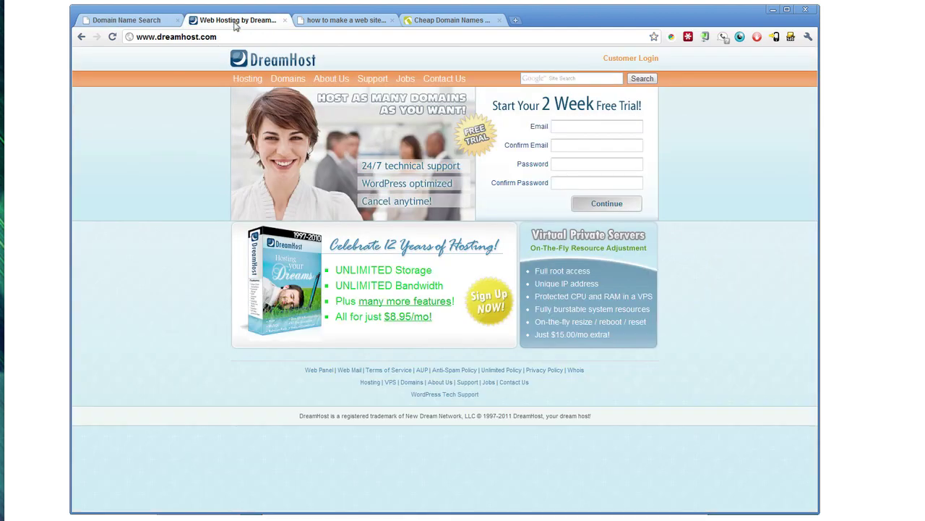
click(440, 21)
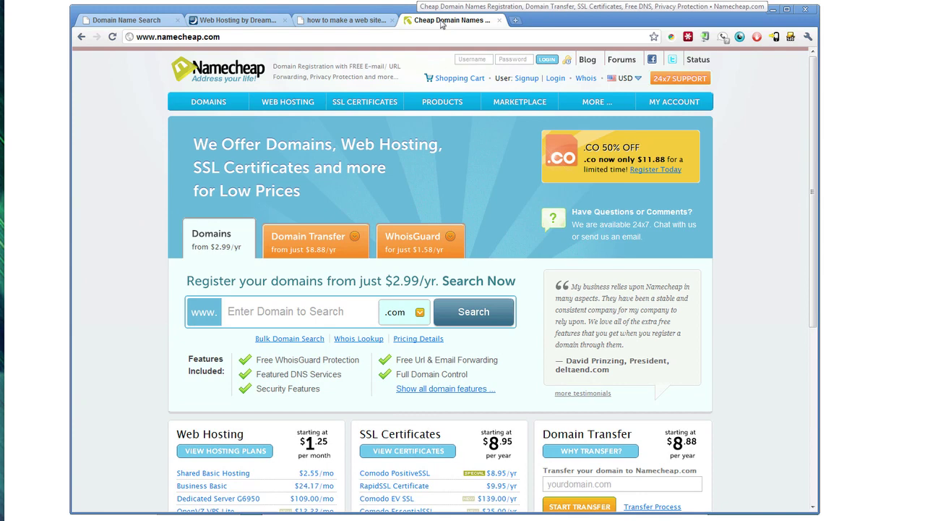
key(ctrl+2)
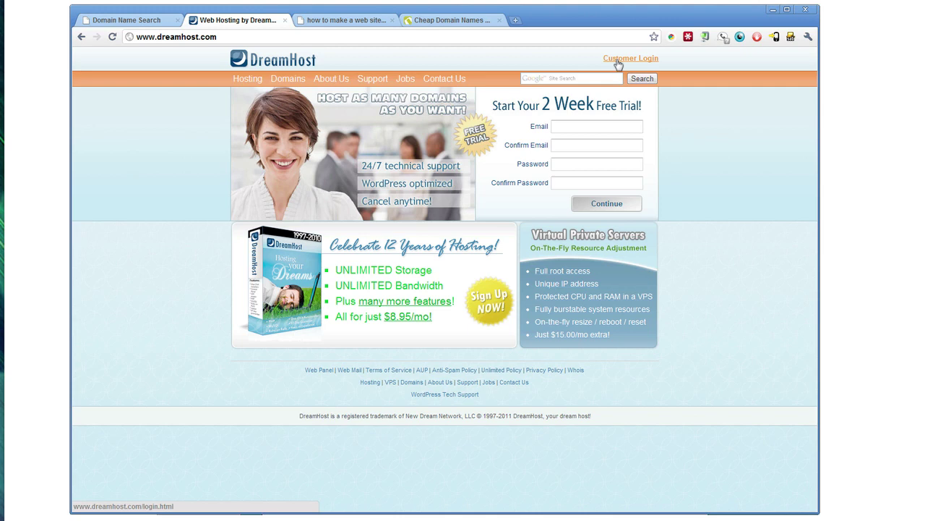
Open DreamHost Customer Login and submit the saved Web Panel credentials via autofill.
click(619, 62)
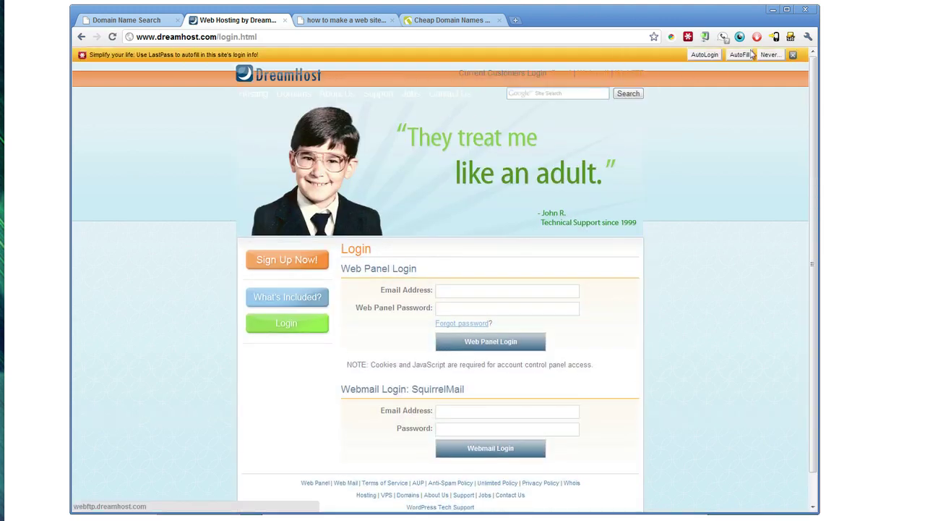
click(793, 54)
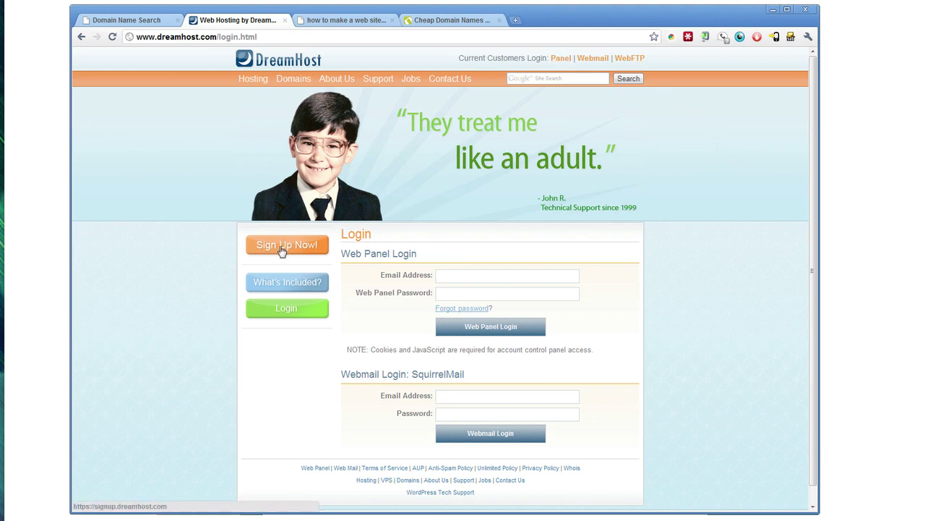
click(468, 295)
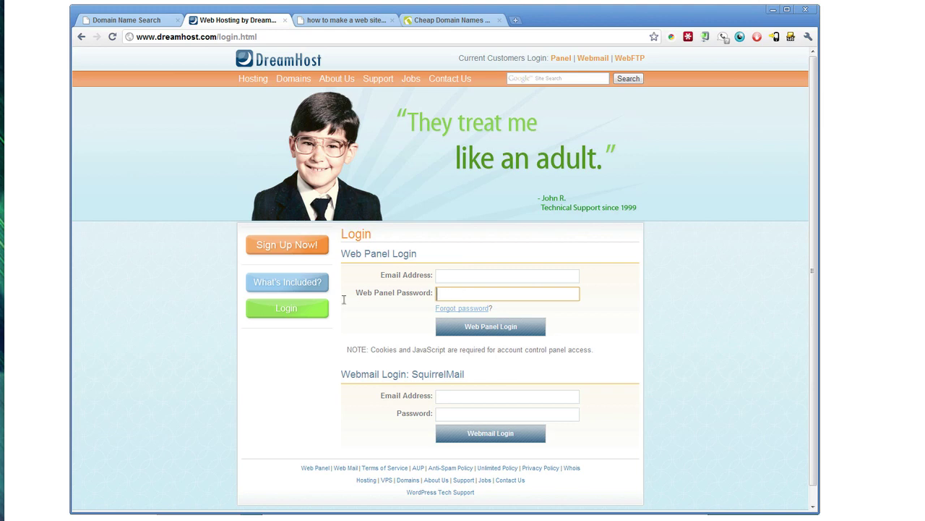
click(314, 311)
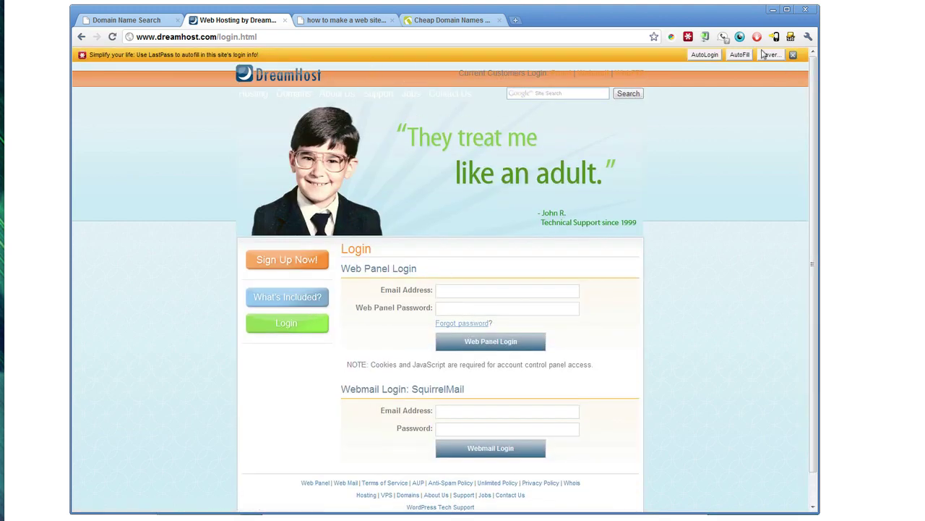
click(715, 56)
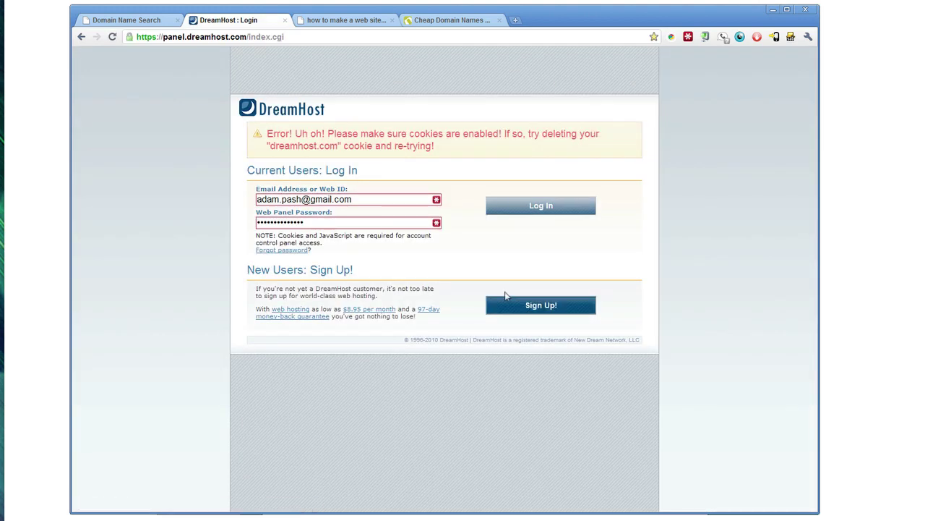
Log in to the Web Panel and open Manage Users listing the FTP and SFTP users.
click(541, 206)
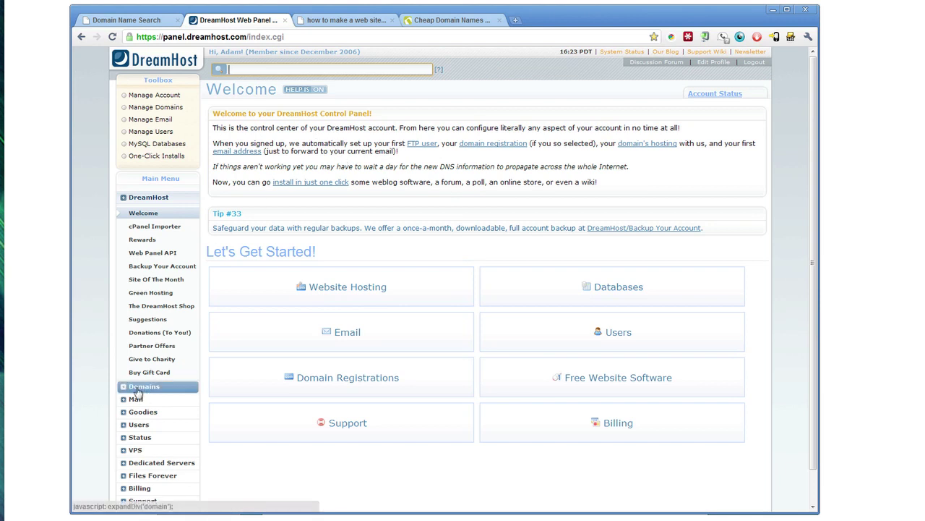
click(141, 412)
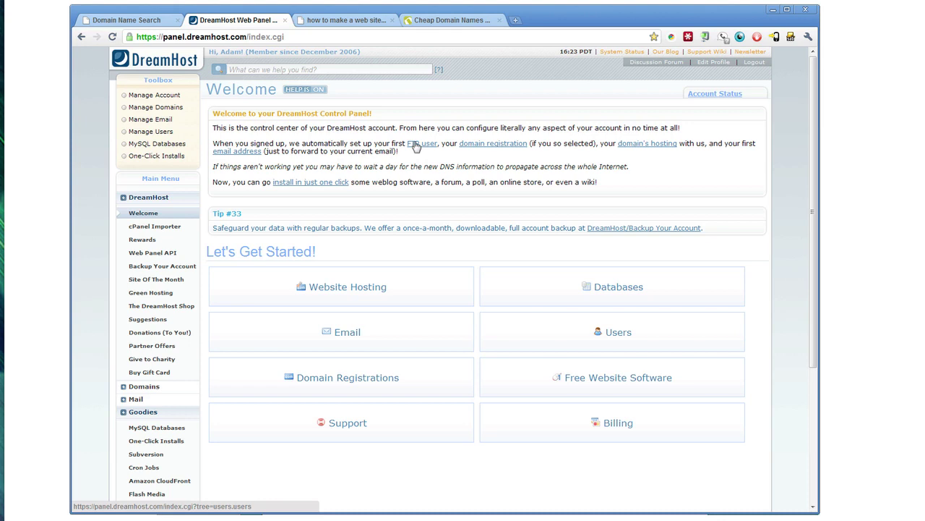
click(416, 144)
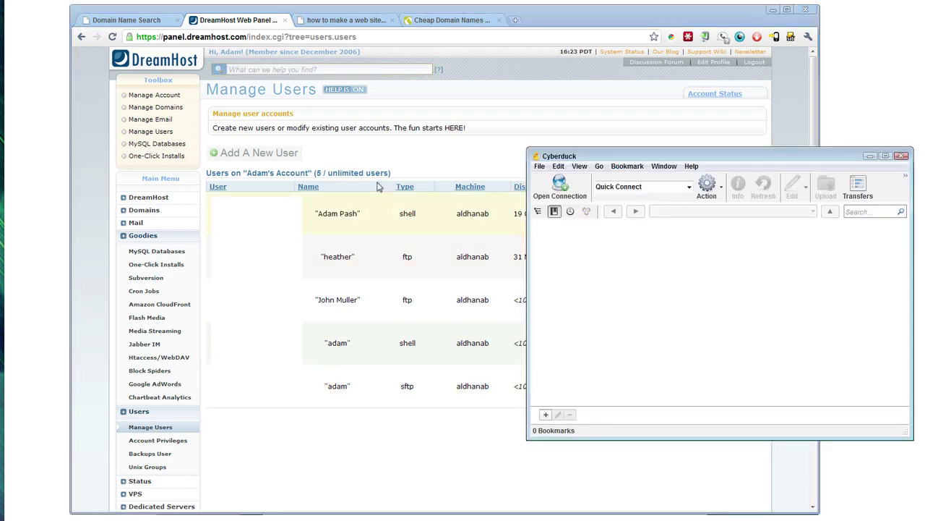
Set up a new SFTP connection to server adampash.com and start replacing the username.
drag(639, 157, 428, 153)
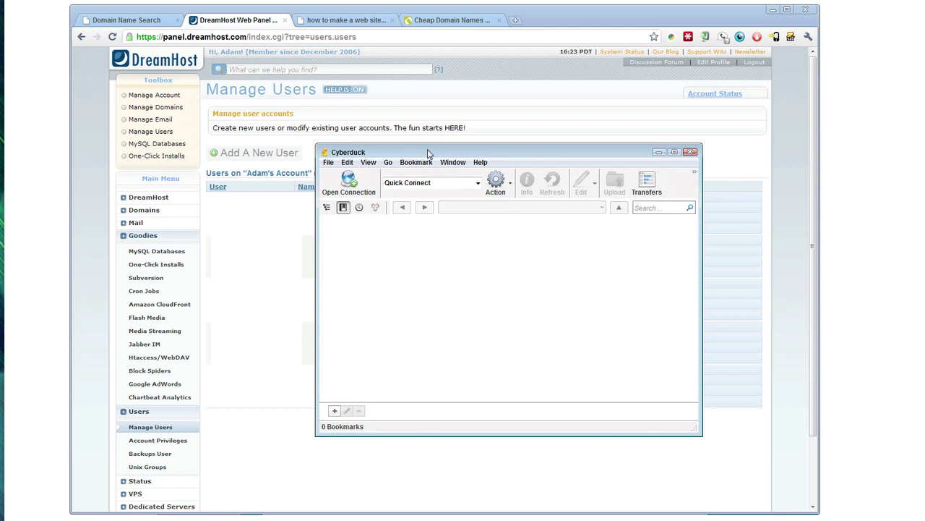
drag(428, 153, 378, 163)
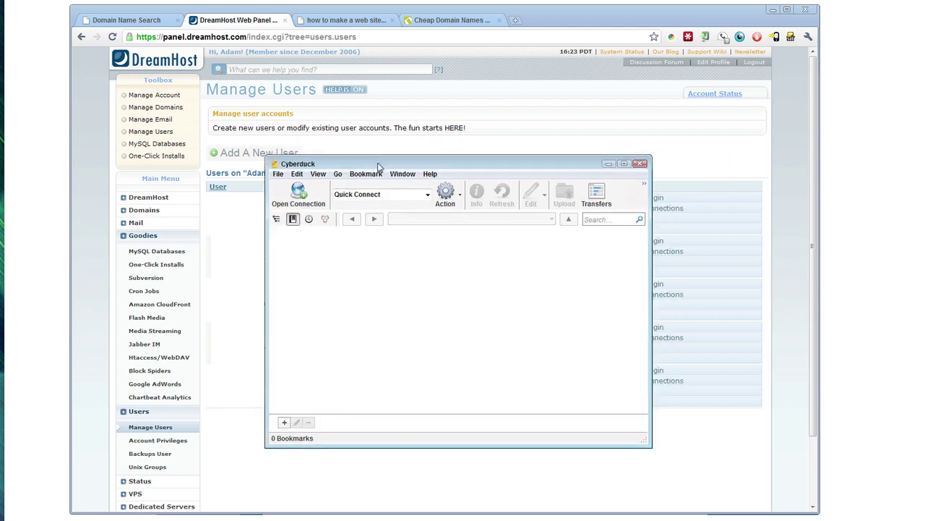
click(299, 198)
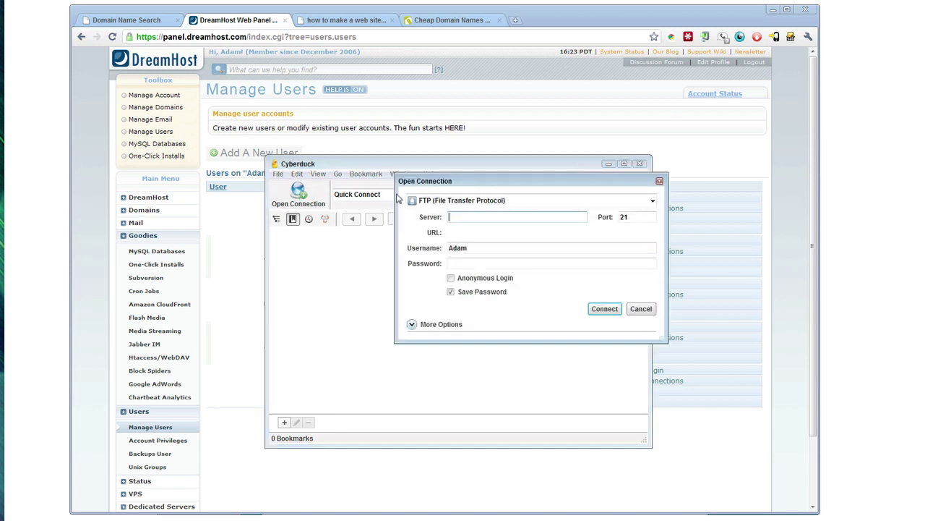
text(adam)
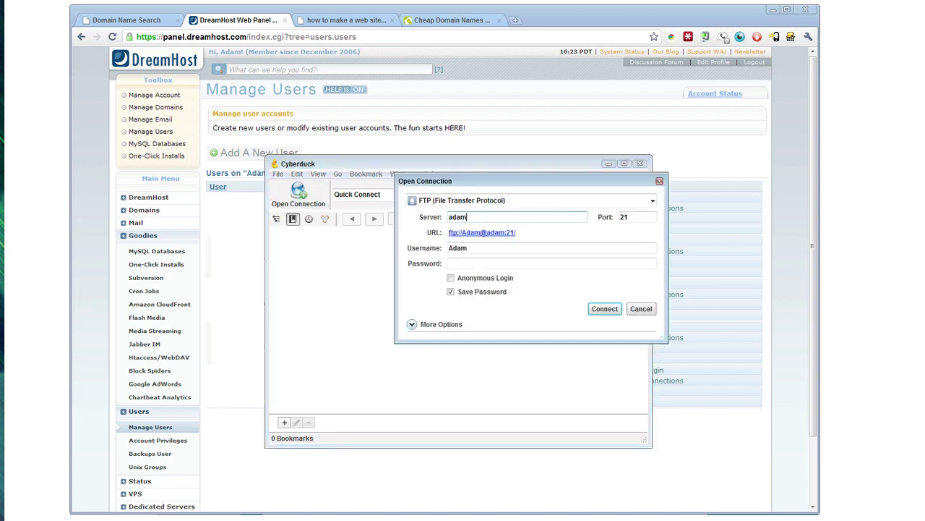
text(pash.com)
click(651, 201)
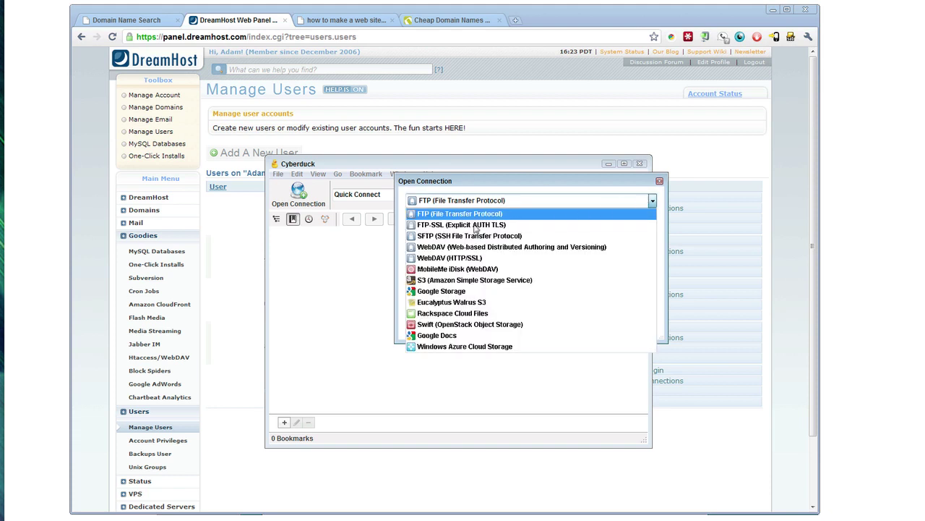
click(455, 236)
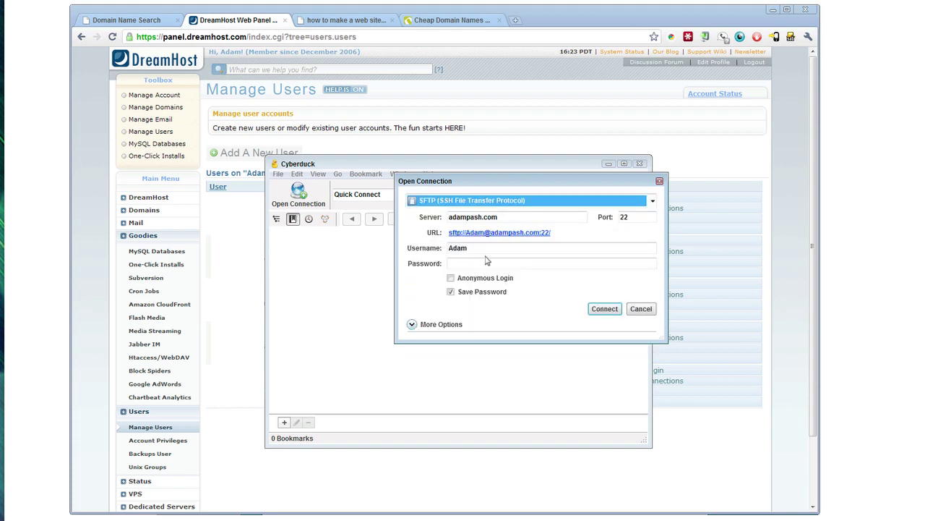
double_click(479, 248)
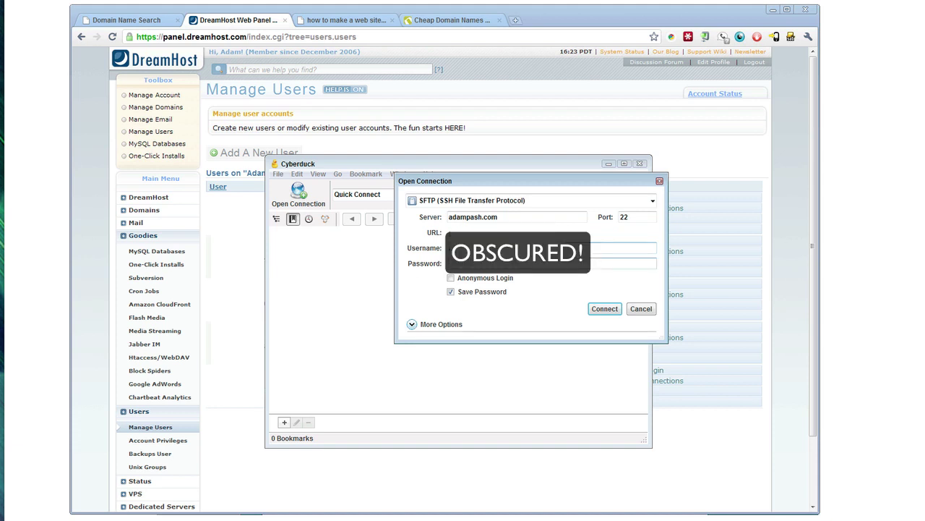
Connect over SFTP, allow the unknown host key, and browse back to /home/apash.
click(600, 310)
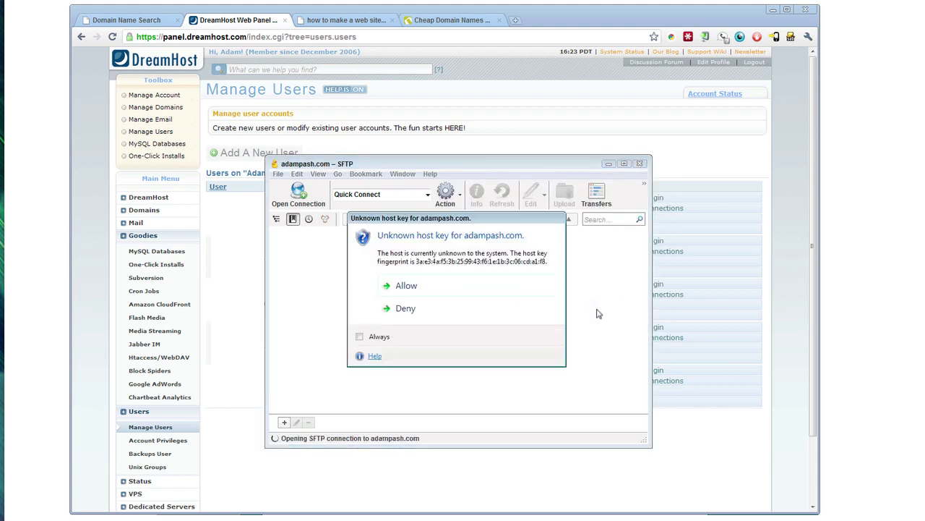
click(435, 292)
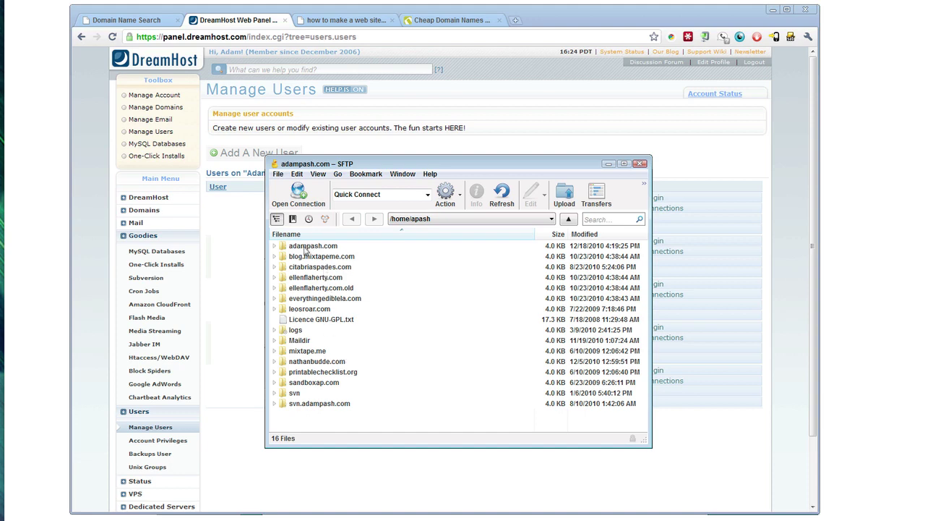
double_click(305, 247)
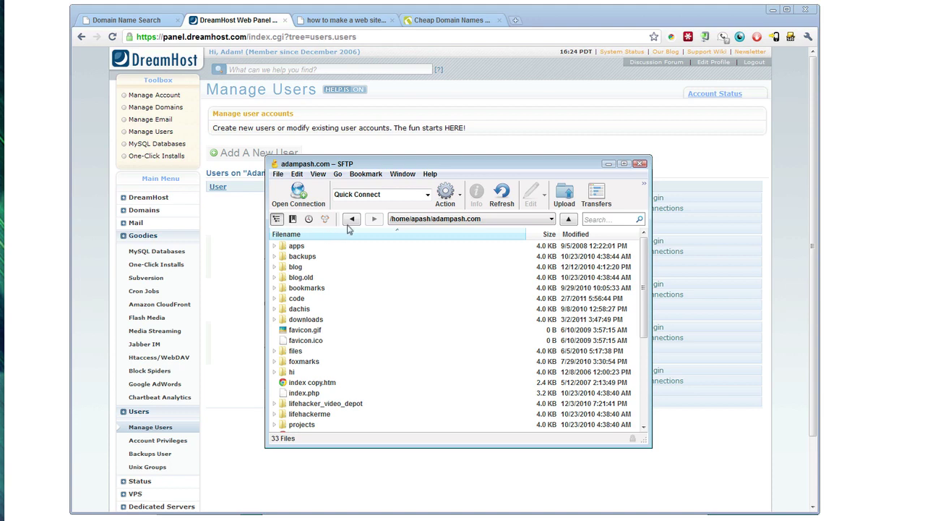
click(349, 223)
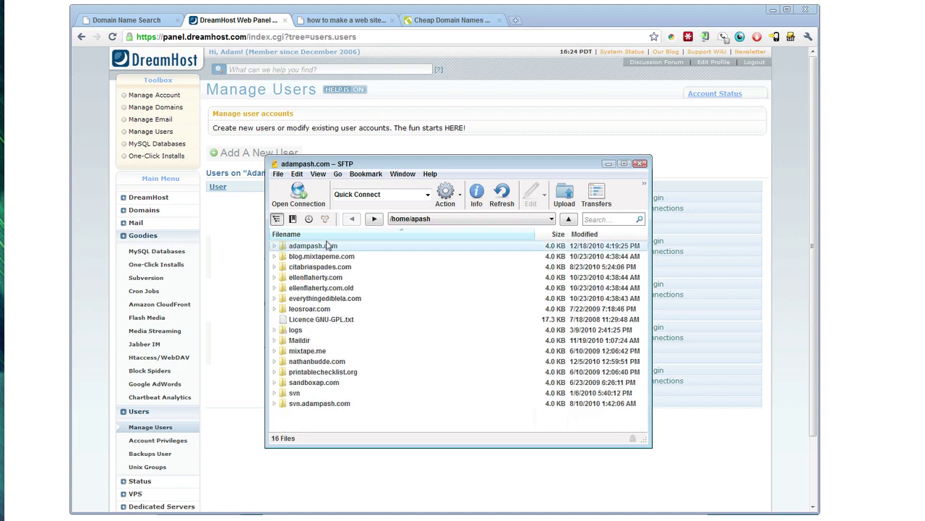
Create a mywebsite folder inside adampash.com on the server and open it.
double_click(327, 247)
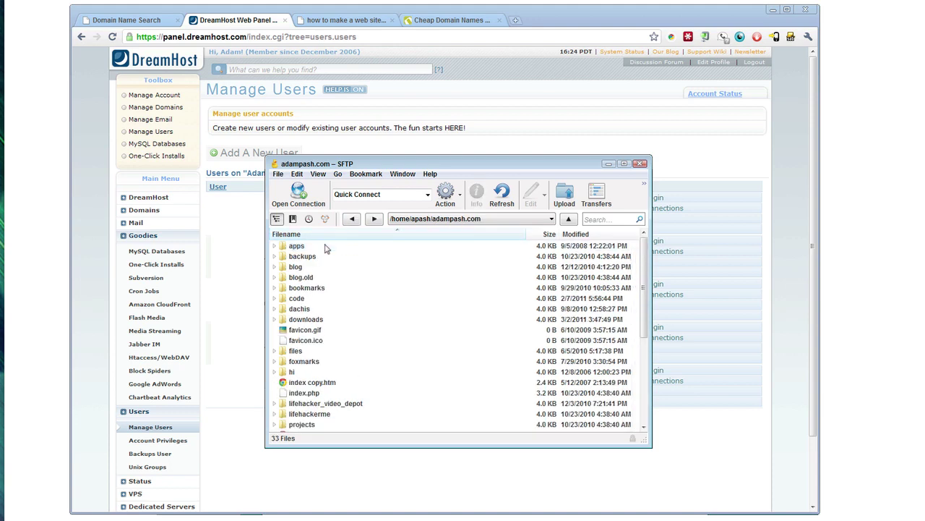
key(ctrl+shift+n)
text(mywebsite)
key(Return)
scroll(304, 391, down, 4)
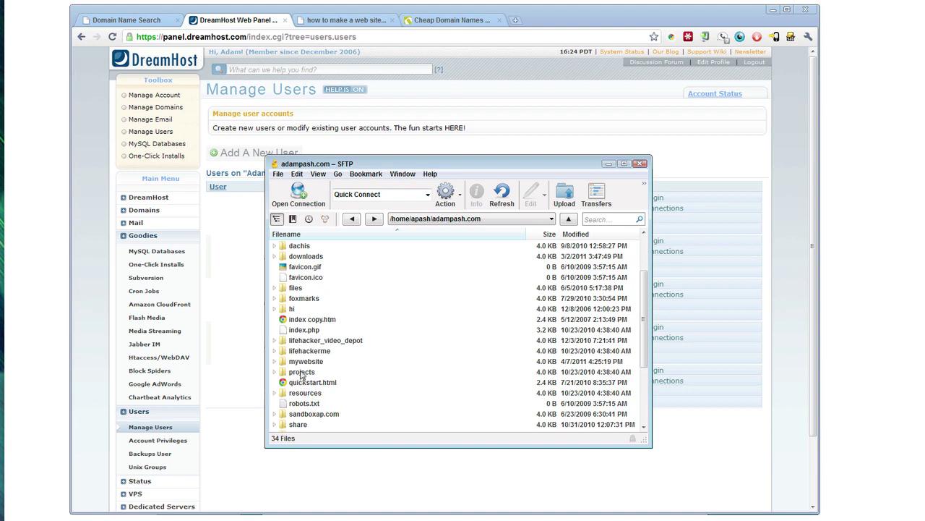
double_click(305, 362)
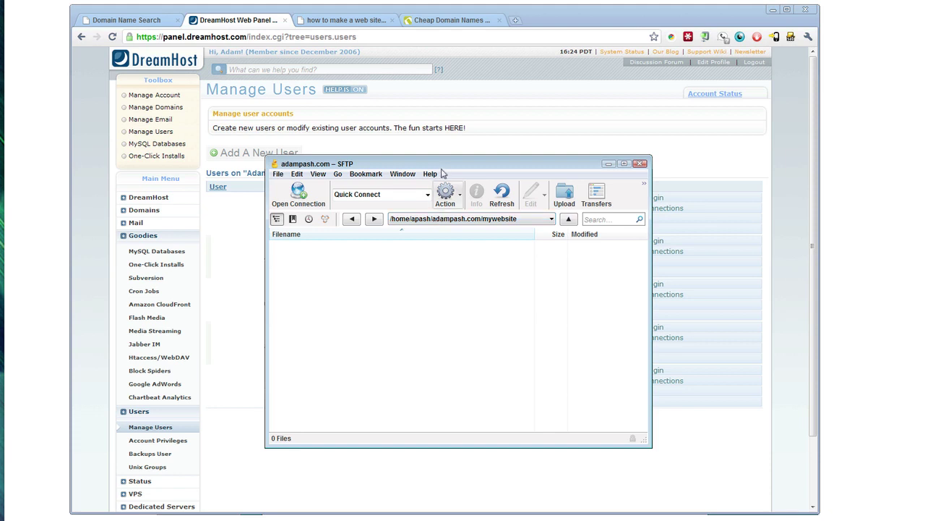
Place the local mywebsite folder beside Cyberduck and select css, images, scripts and index.html.
drag(441, 167, 347, 170)
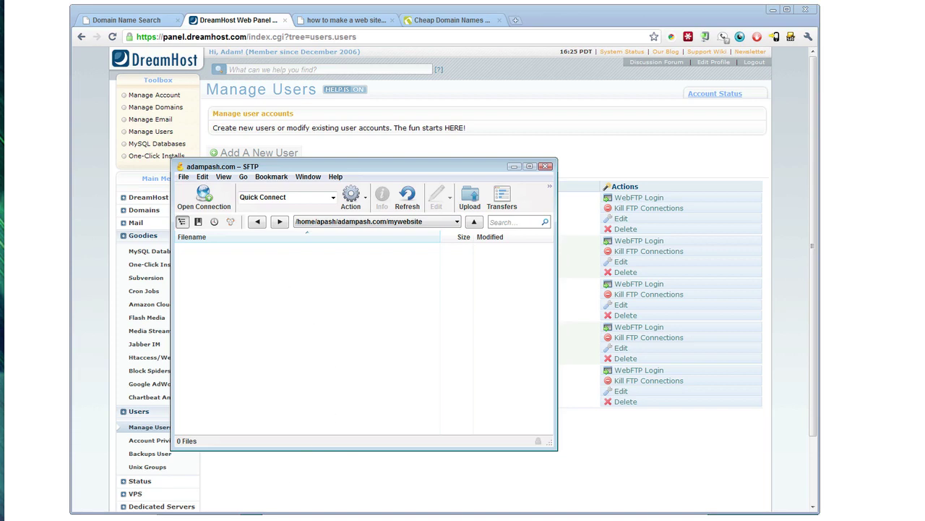
key(alt+Tab)
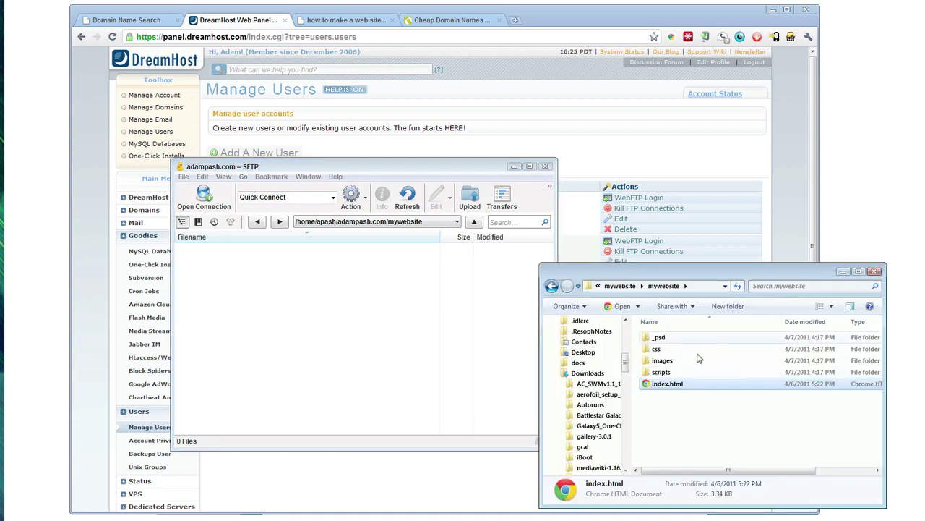
click(347, 20)
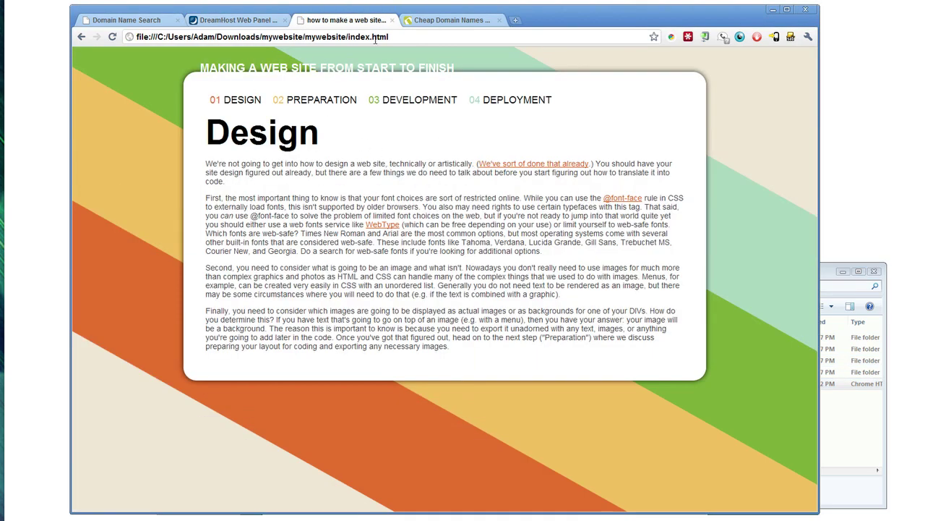
key(alt+Tab)
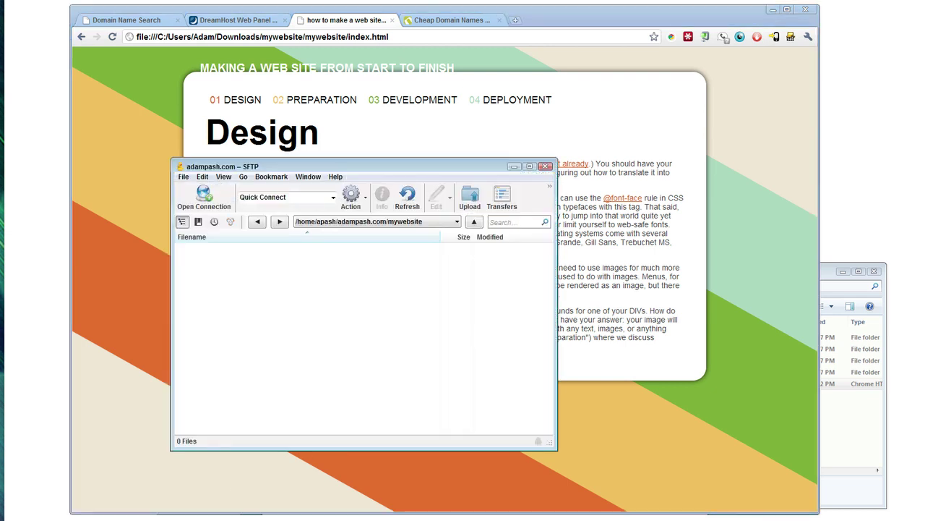
key(alt+Tab)
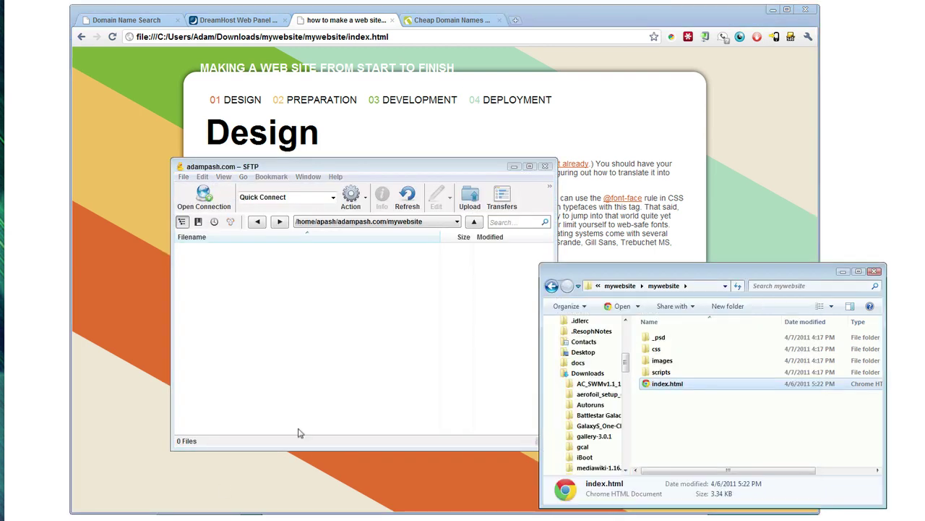
shift+click(658, 350)
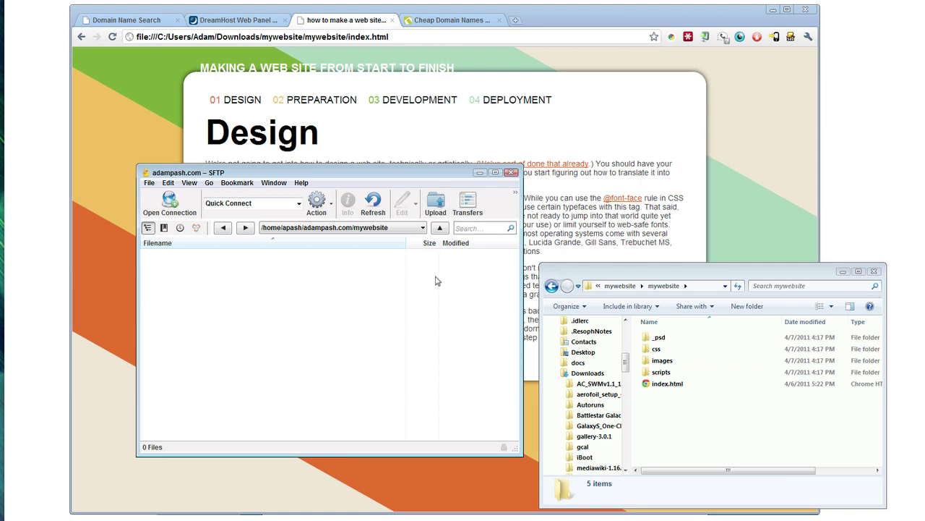
Upload css, images, scripts and index.html to the server's mywebsite folder, accepting the host key.
click(435, 206)
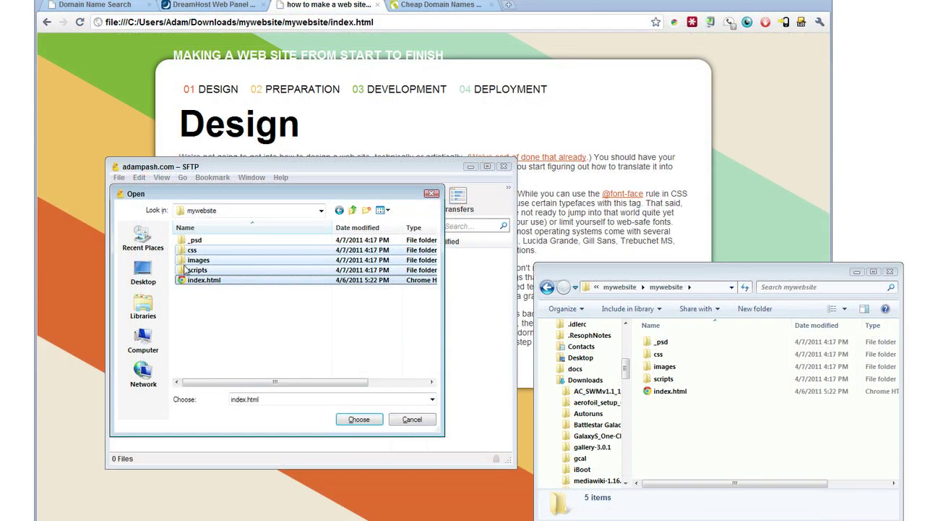
click(358, 420)
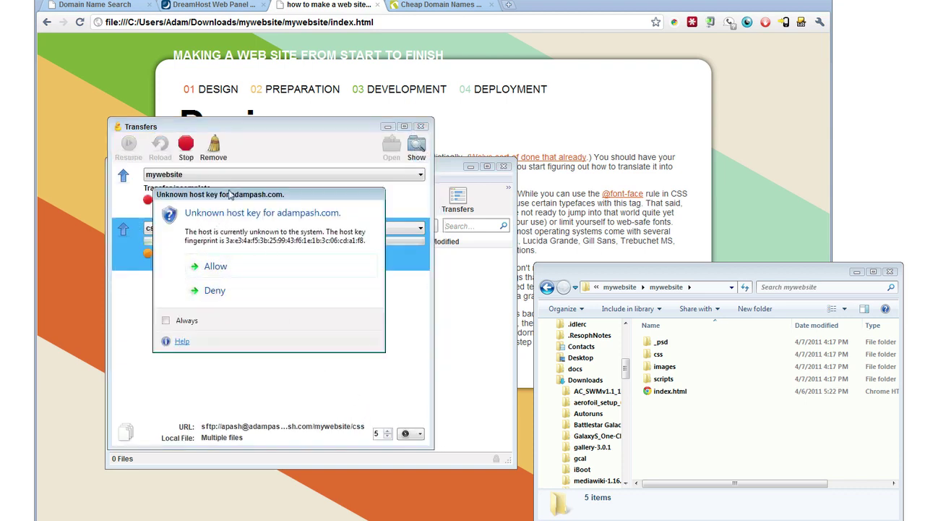
click(245, 268)
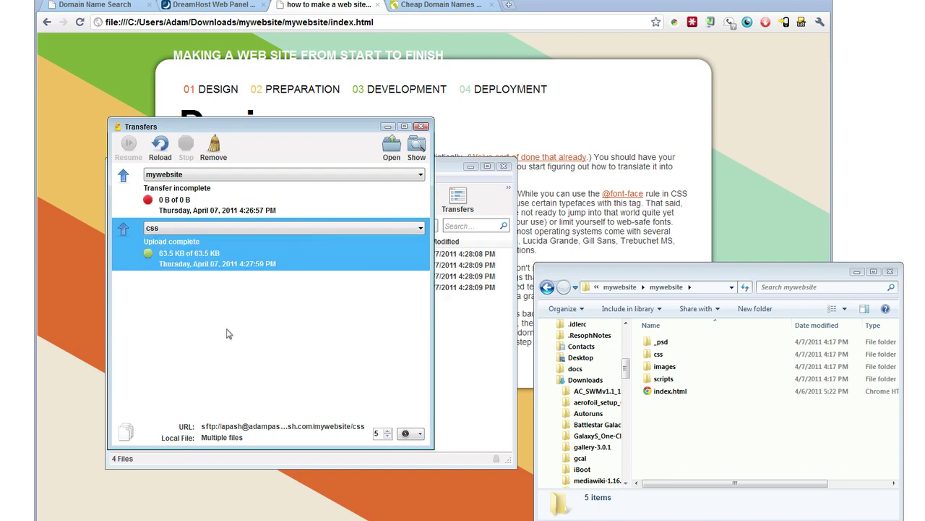
click(206, 295)
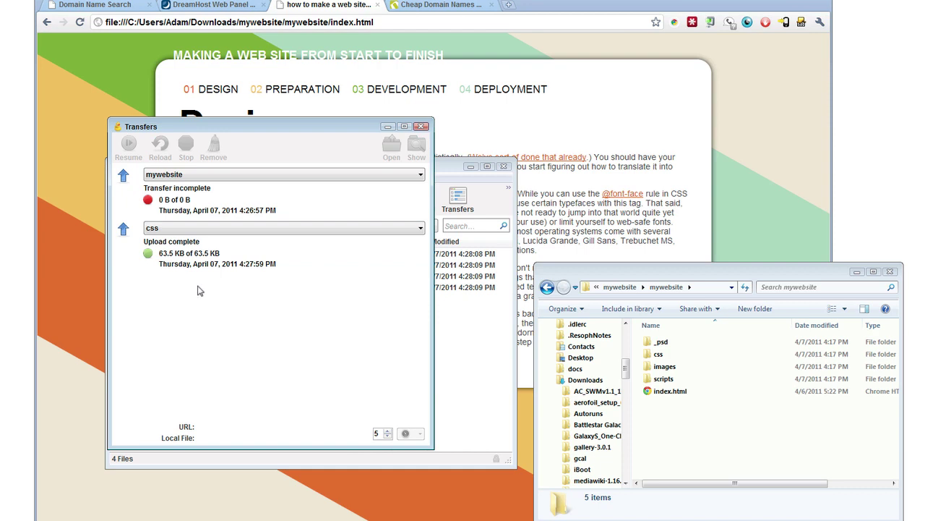
Open the uploaded css, images and scripts folders in turn to confirm their contents, then return to Chrome.
click(478, 342)
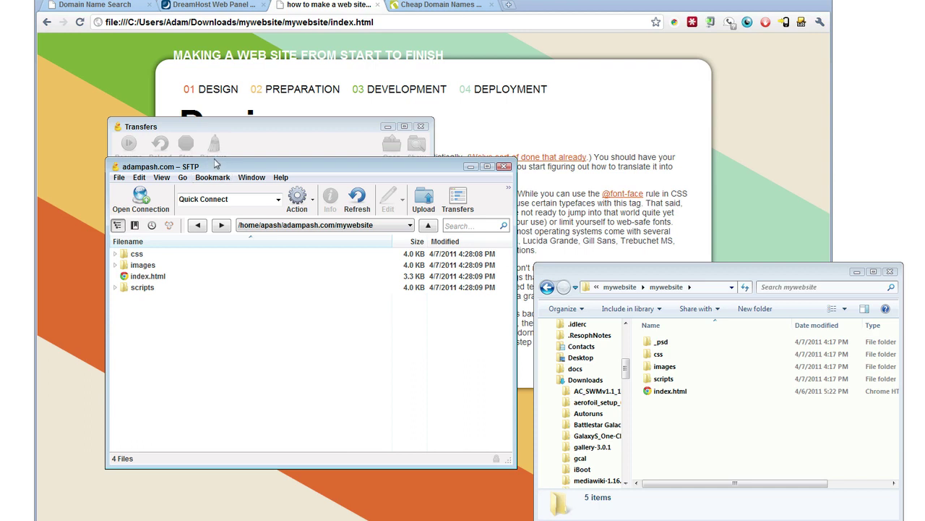
drag(215, 162, 219, 153)
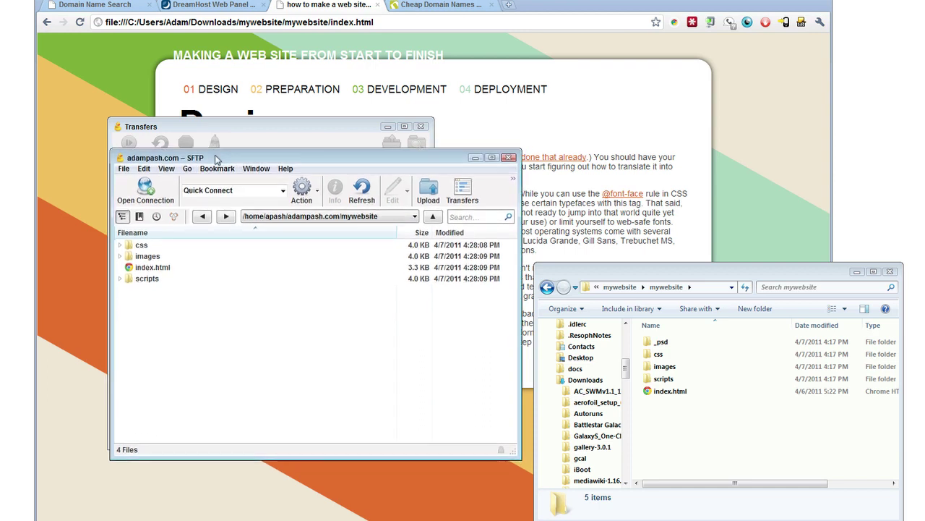
click(138, 232)
double_click(141, 279)
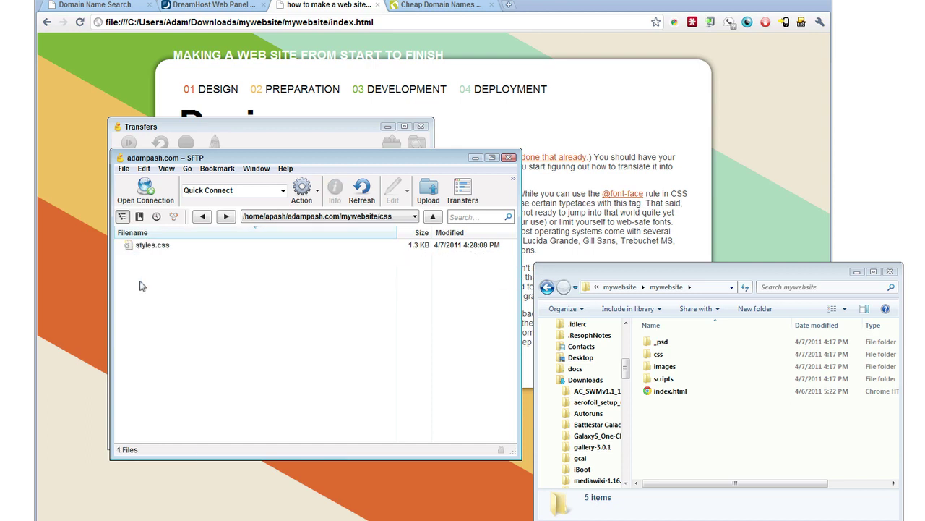
click(208, 217)
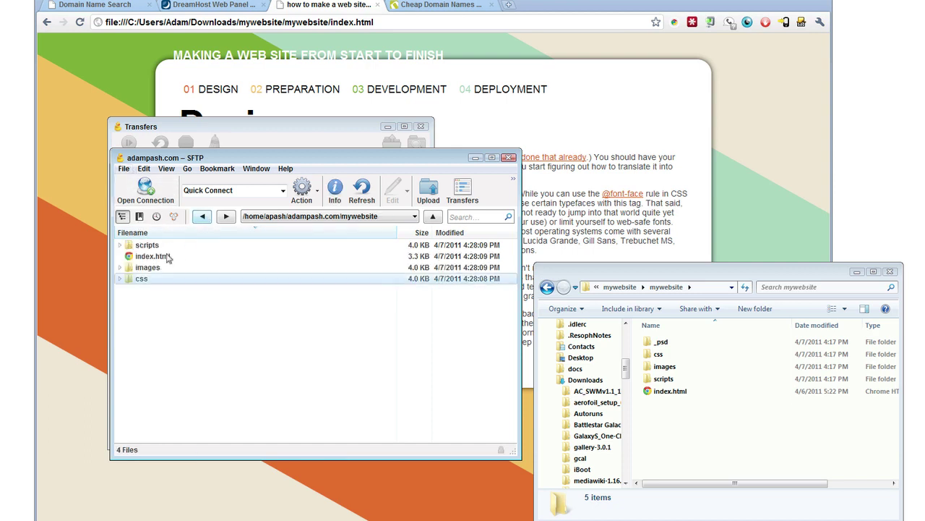
double_click(149, 267)
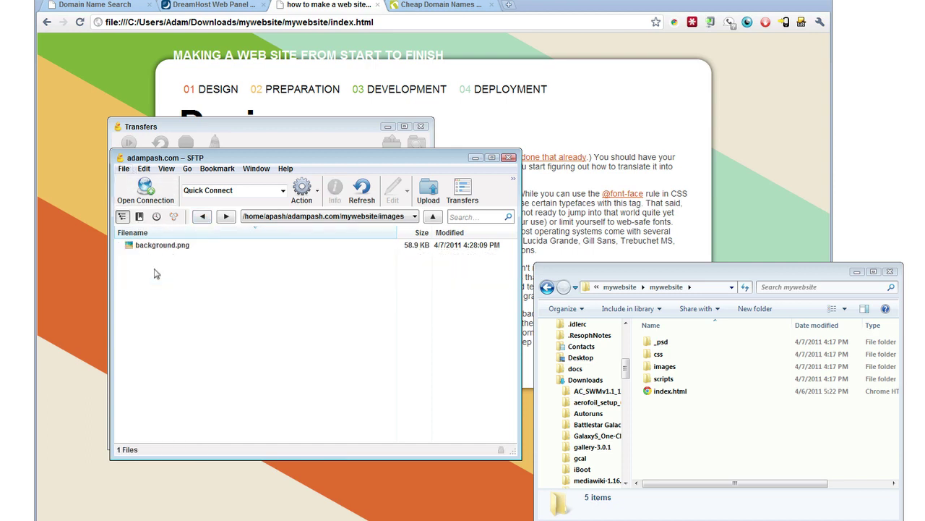
click(197, 220)
double_click(178, 245)
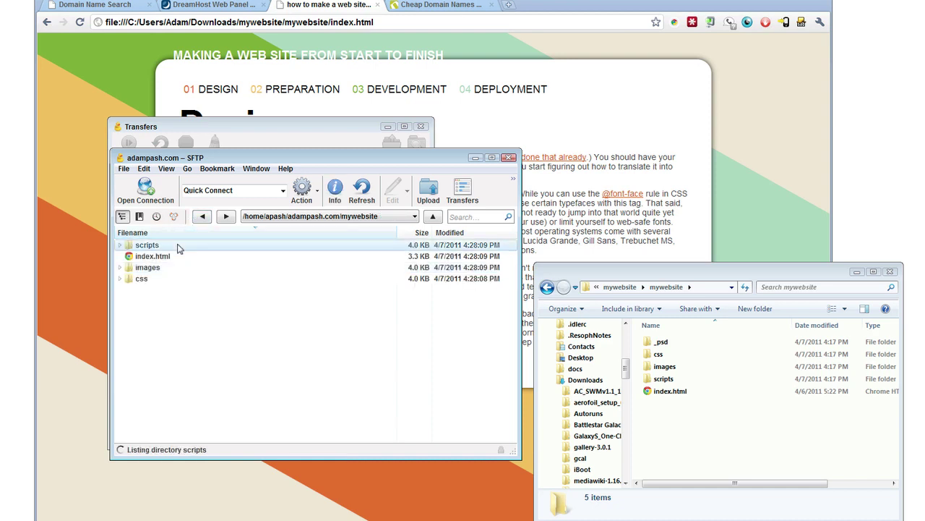
click(202, 219)
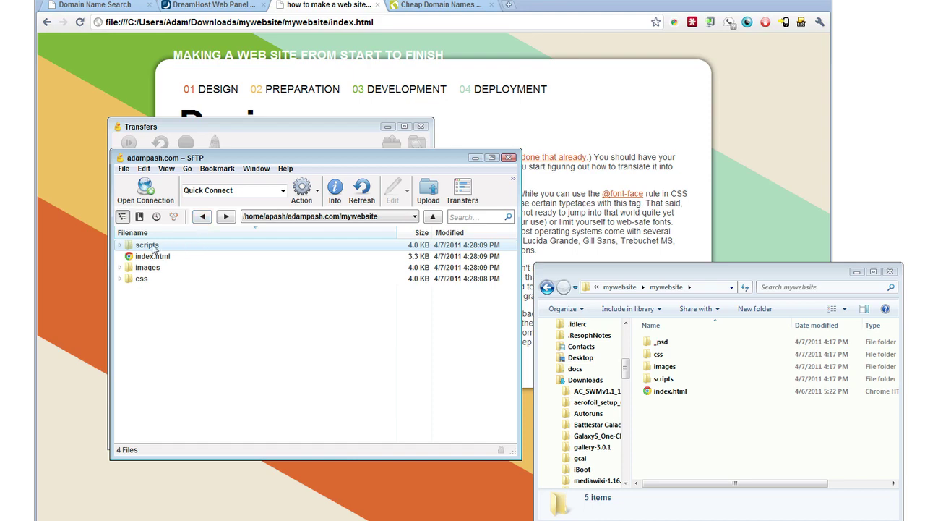
click(649, 133)
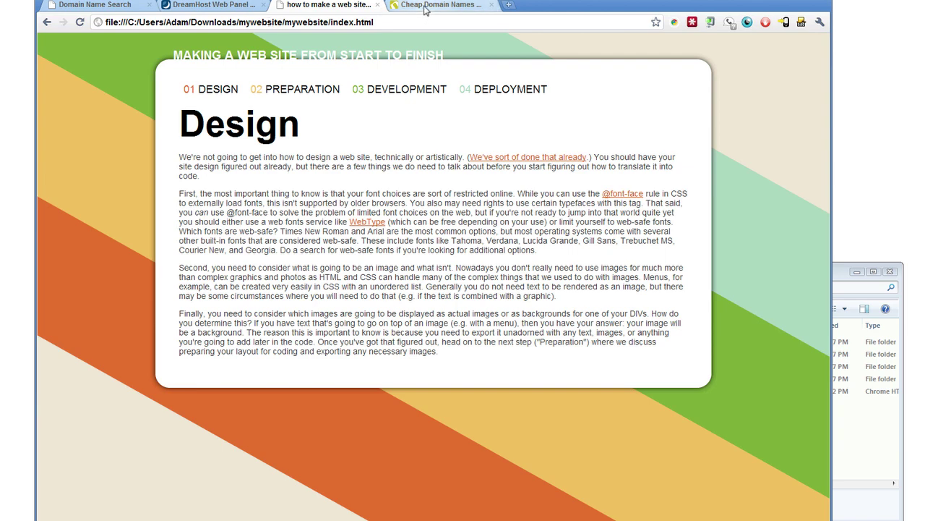
Load adampash.com/mywebsite in a new Chrome tab.
key(ctrl+t)
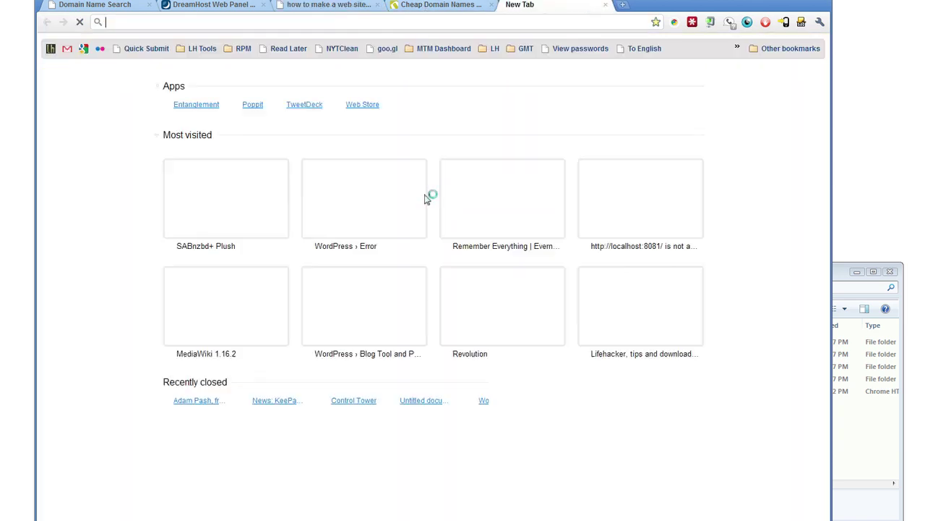
text(adampash.com/)
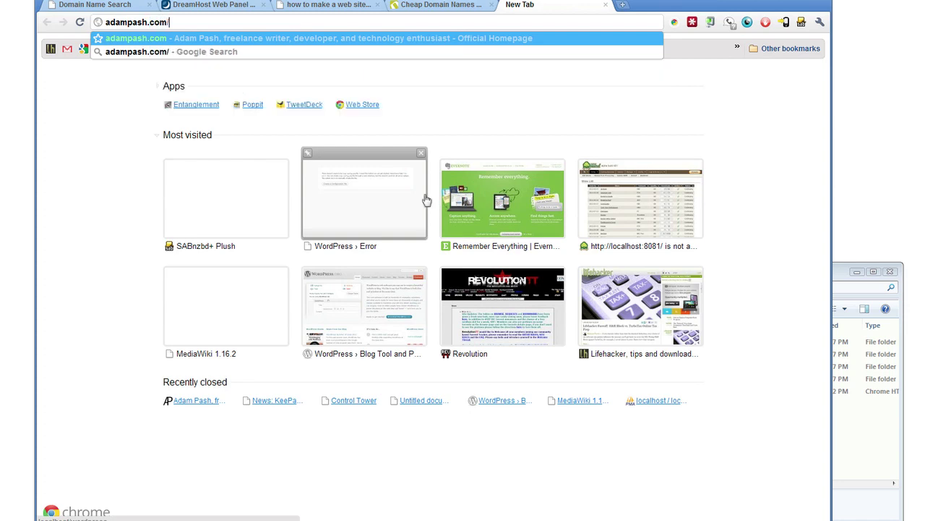
text(mywebw)
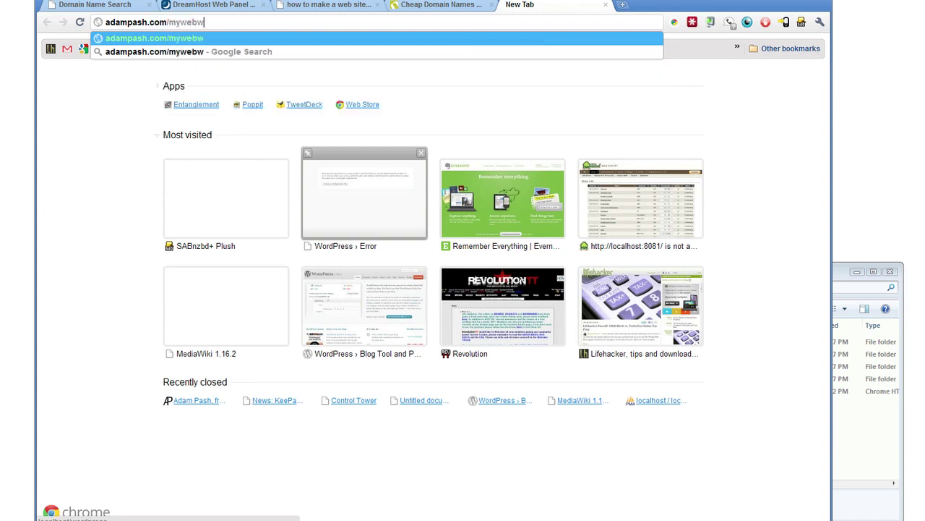
key(BackSpace)
text(site)
key(Return)
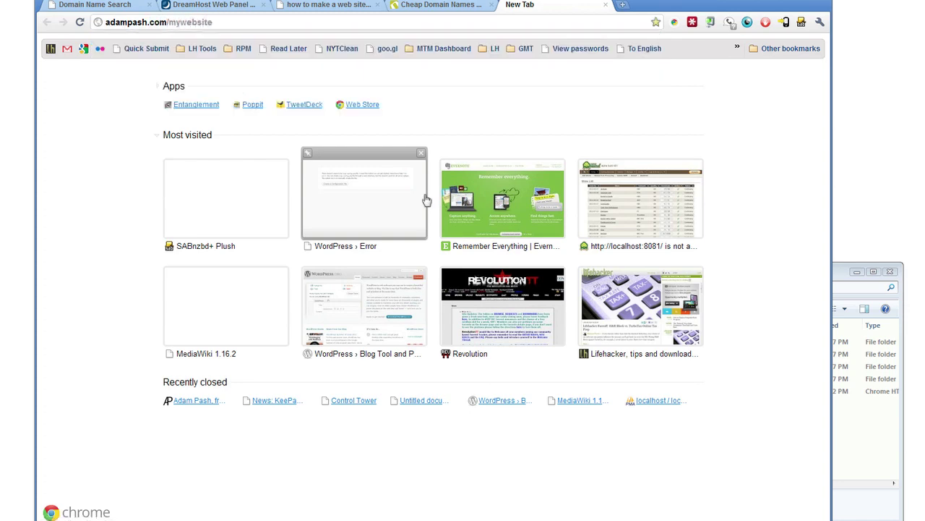